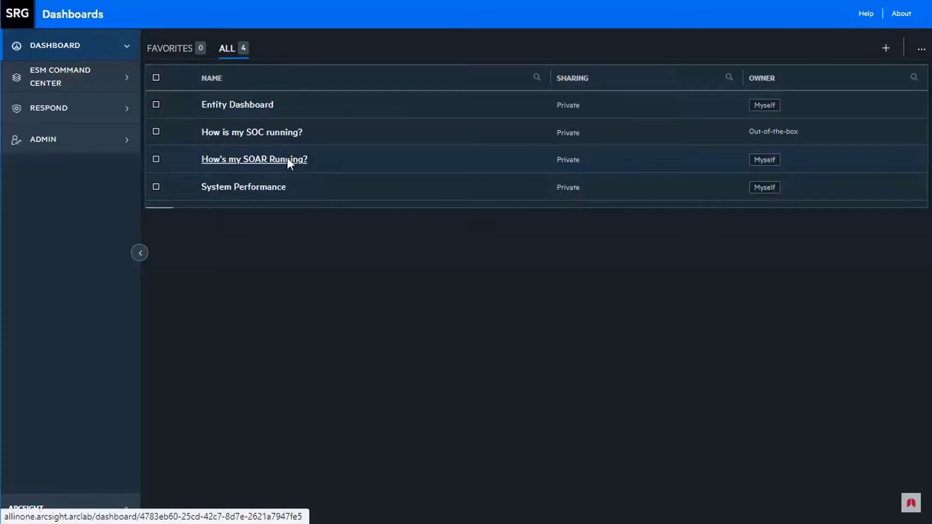
Open the How's my SOAR Running? dashboard and switch its range from Last 7 days to Last 30 days
{"action": "left_click", "coordinate": [287, 160]}
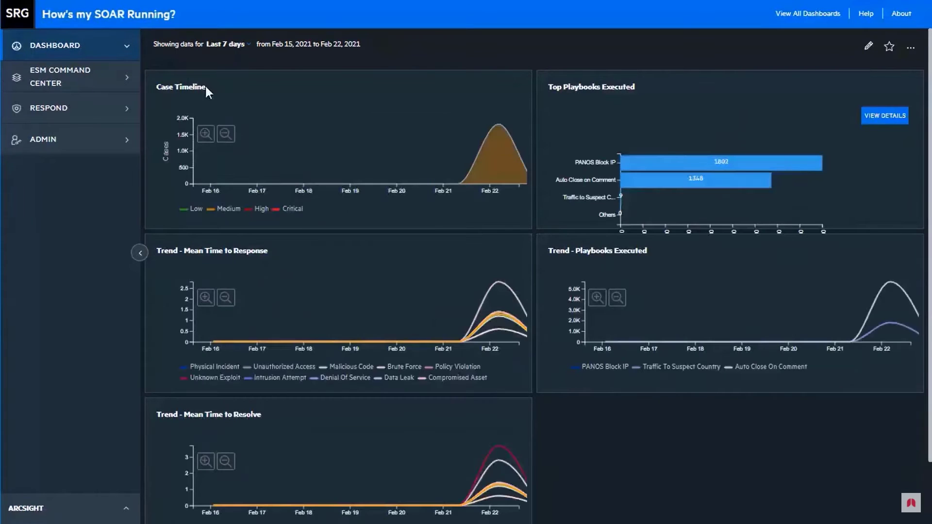
{"action": "left_click", "coordinate": [228, 44]}
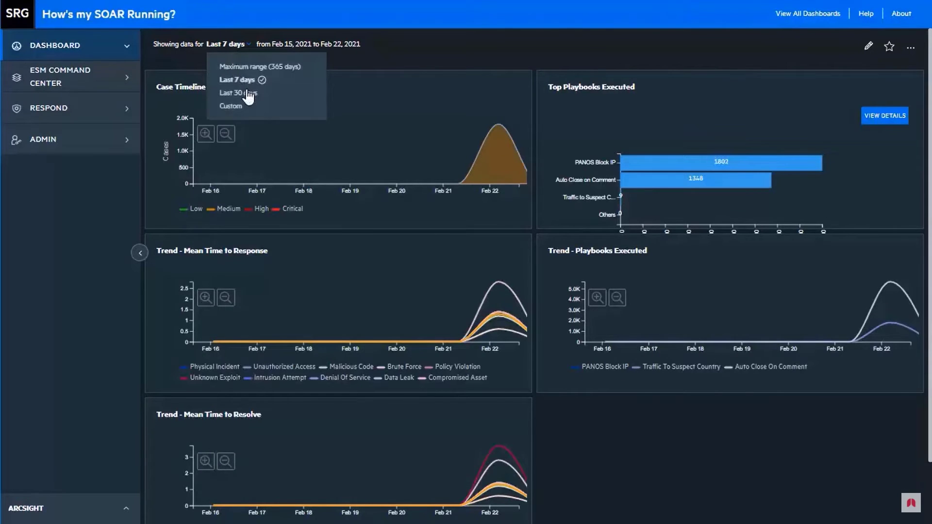
{"action": "left_click", "coordinate": [237, 93]}
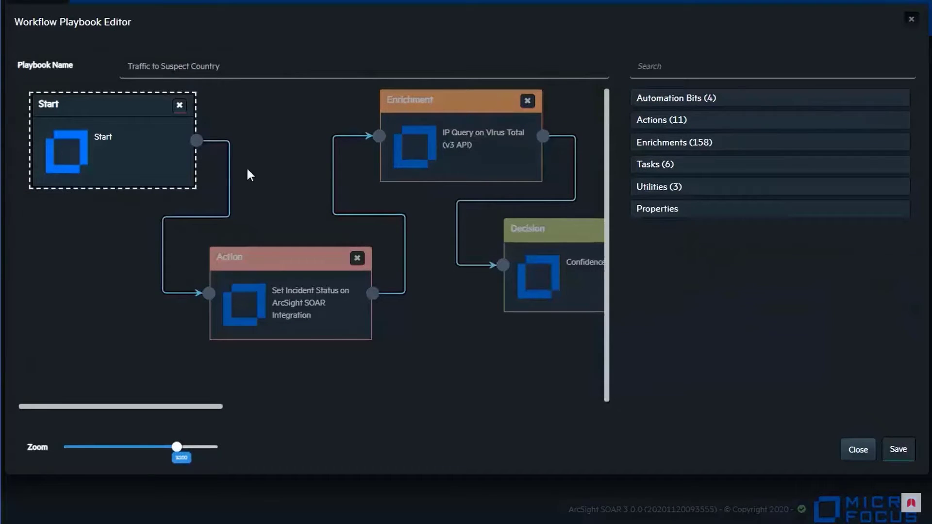
Zoom the browser out to fit the Traffic to Suspect Country playbook in the editor
{"action": "key", "text": "ctrl+minus"}
{"action": "key", "text": "ctrl+minus"}
{"action": "key", "text": "ctrl+minus"}
{"action": "key", "text": "ctrl+minus"}
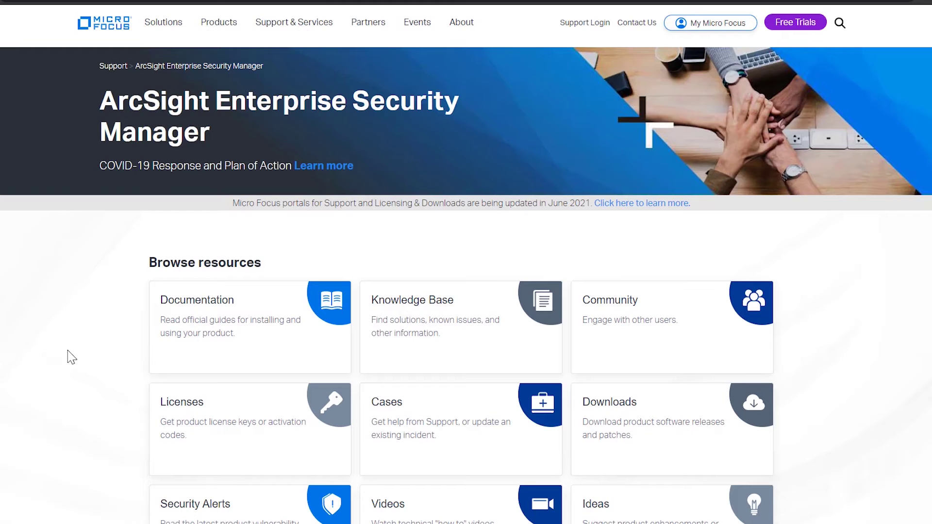
{"action": "scroll", "coordinate": [71, 356], "scroll_direction": "down", "scroll_amount": 3}
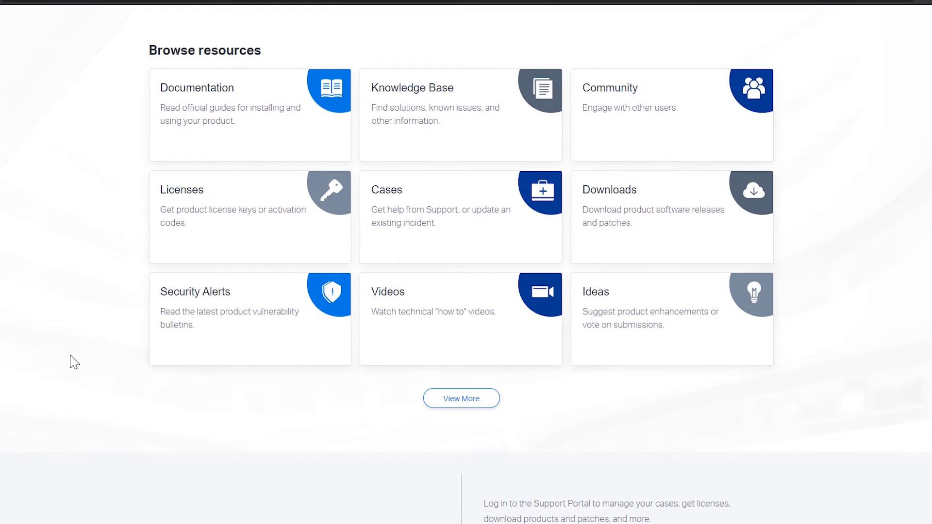
{"action": "scroll", "coordinate": [73, 362], "scroll_direction": "down", "scroll_amount": 4}
{"action": "scroll", "coordinate": [74, 362], "scroll_direction": "down", "scroll_amount": 3}
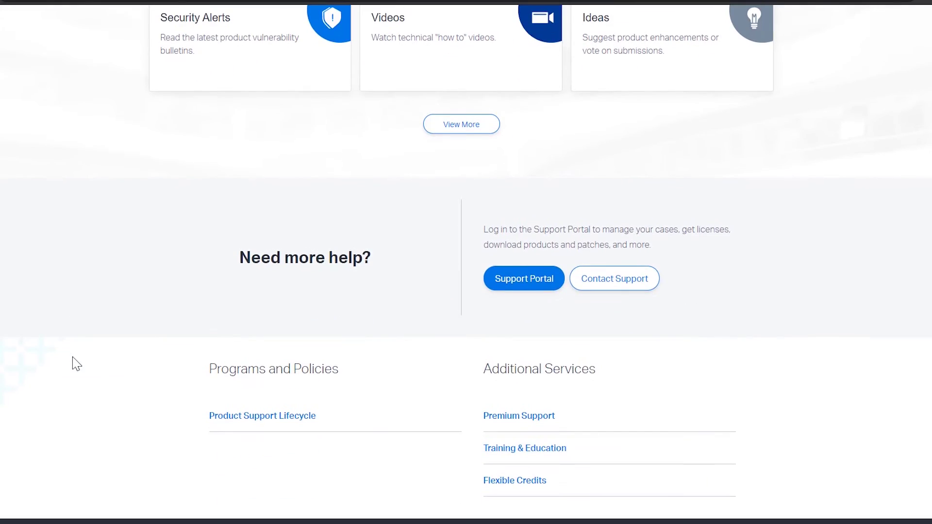
{"action": "scroll", "coordinate": [73, 362], "scroll_direction": "down", "scroll_amount": 2}
{"action": "scroll", "coordinate": [72, 367], "scroll_direction": "down", "scroll_amount": 2}
{"action": "scroll", "coordinate": [71, 366], "scroll_direction": "up", "scroll_amount": 3}
{"action": "scroll", "coordinate": [72, 367], "scroll_direction": "up", "scroll_amount": 5}
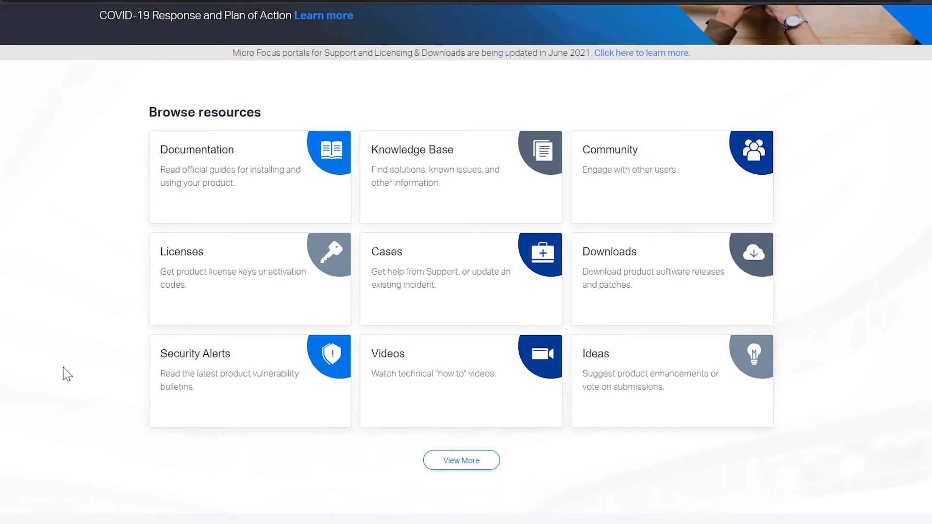
{"action": "scroll", "coordinate": [70, 375], "scroll_direction": "up", "scroll_amount": 5}
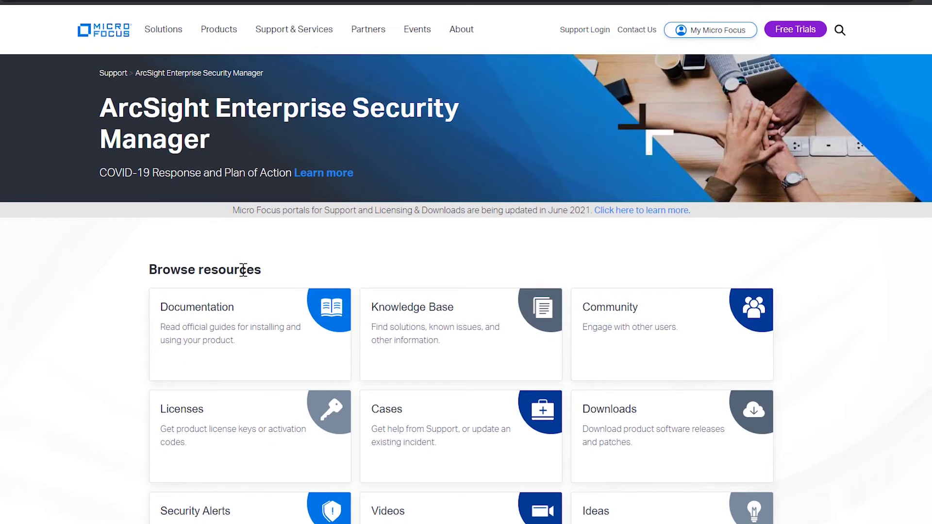
{"action": "left_click", "coordinate": [234, 328]}
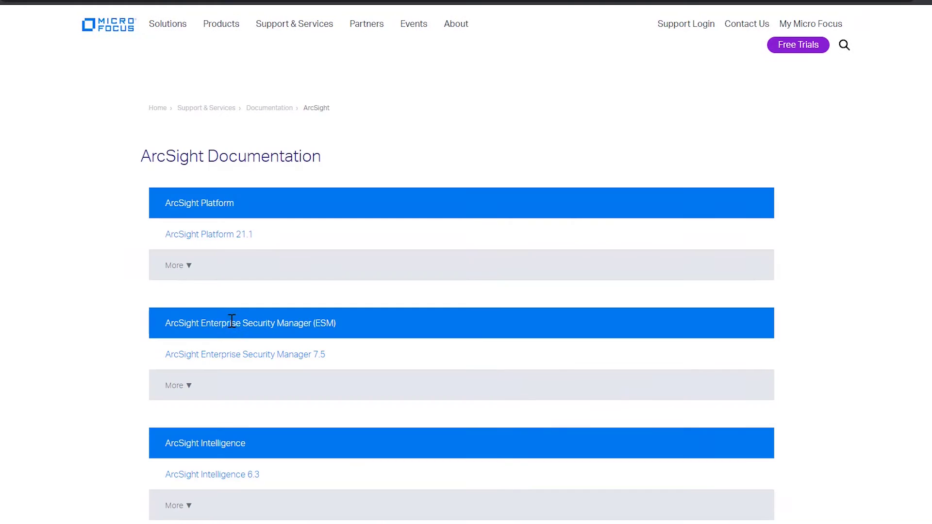
{"action": "left_click", "coordinate": [178, 385]}
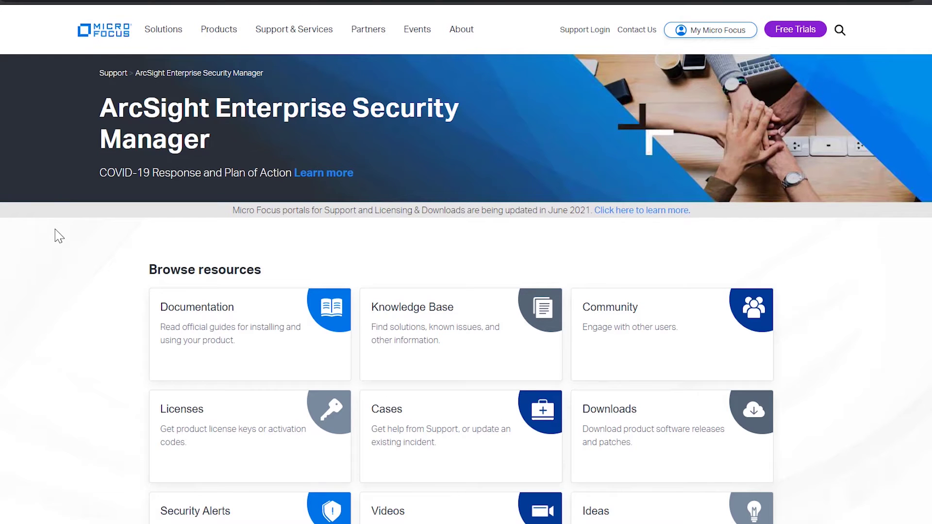
Browse the ArcSight community's Idea Exchange and Tips & Info pages, then return to Home
{"action": "left_click", "coordinate": [659, 326]}
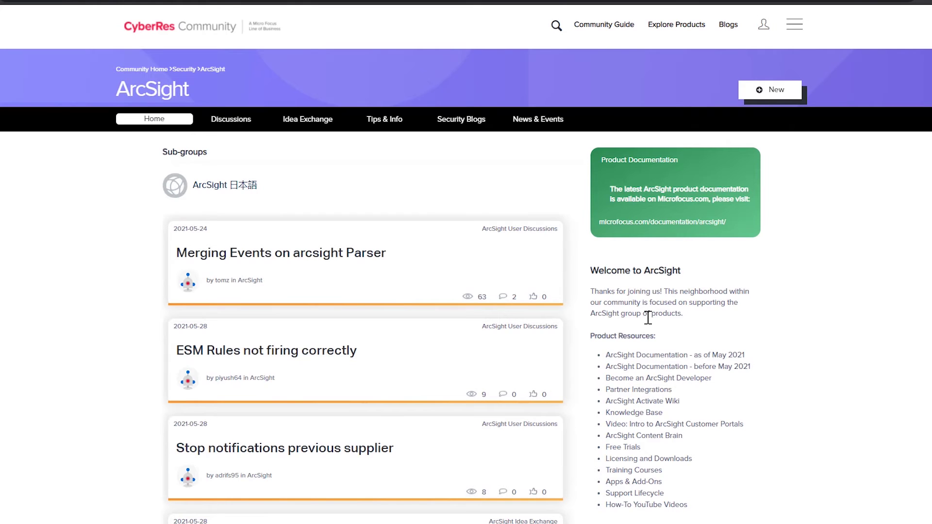
{"action": "left_click", "coordinate": [330, 124]}
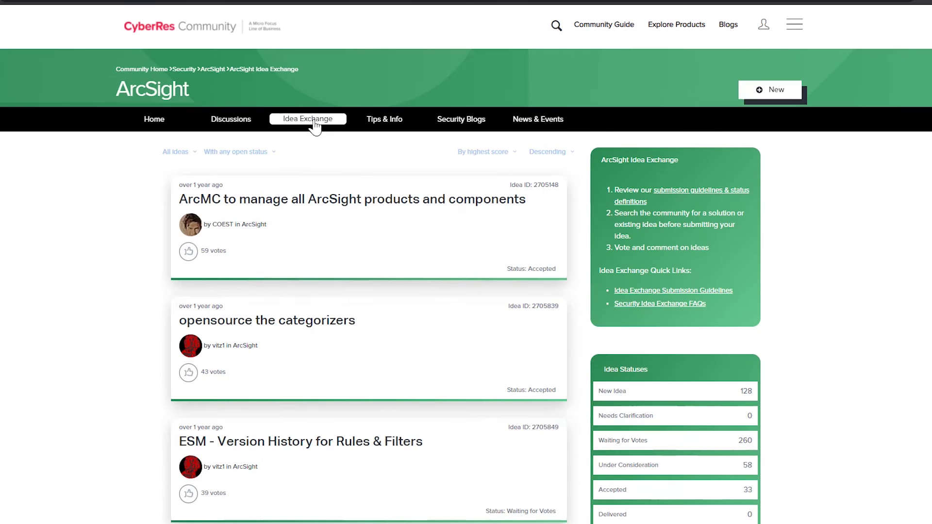
{"action": "left_click", "coordinate": [383, 119]}
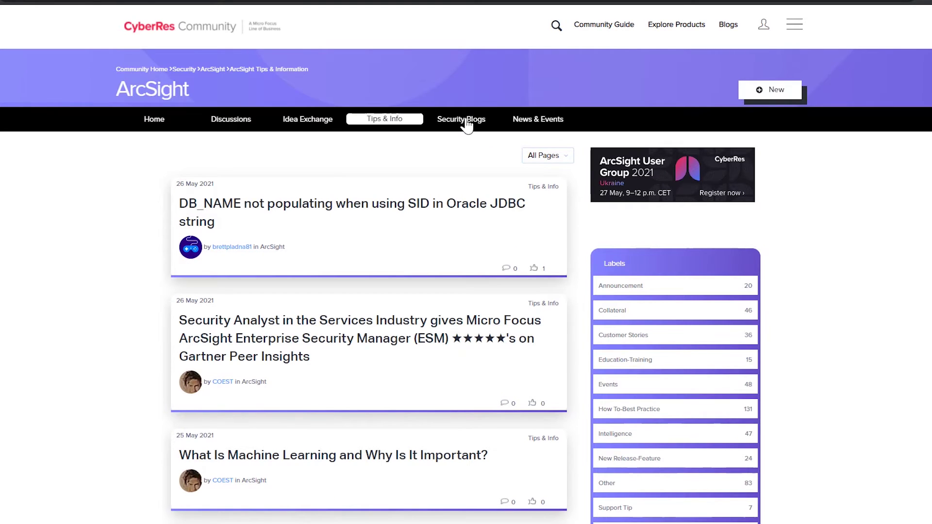
{"action": "left_click", "coordinate": [154, 119]}
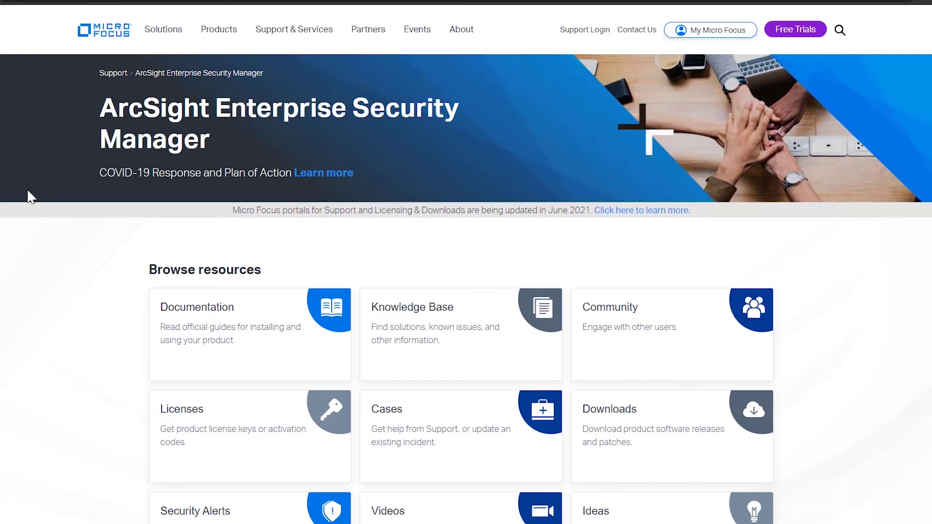
{"action": "scroll", "coordinate": [69, 353], "scroll_direction": "down", "scroll_amount": 3}
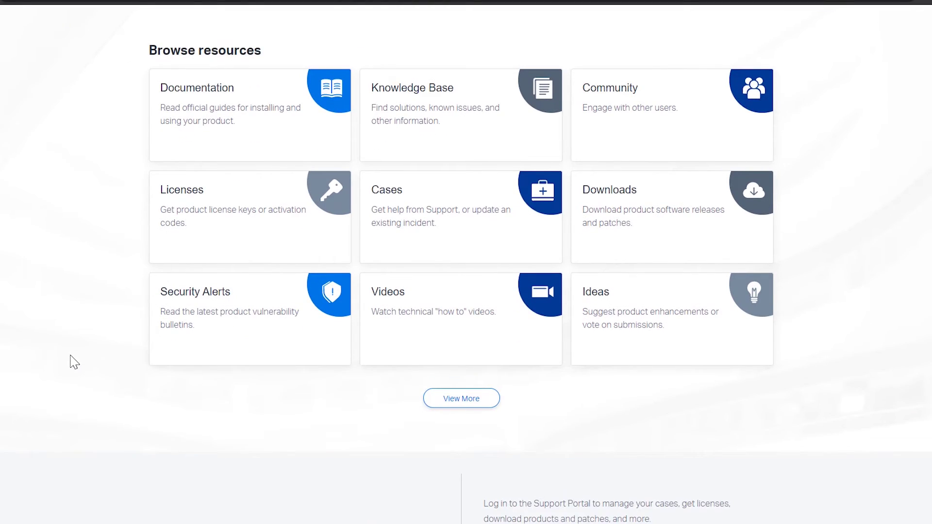
{"action": "scroll", "coordinate": [74, 362], "scroll_direction": "down", "scroll_amount": 3}
{"action": "scroll", "coordinate": [77, 363], "scroll_direction": "down", "scroll_amount": 3}
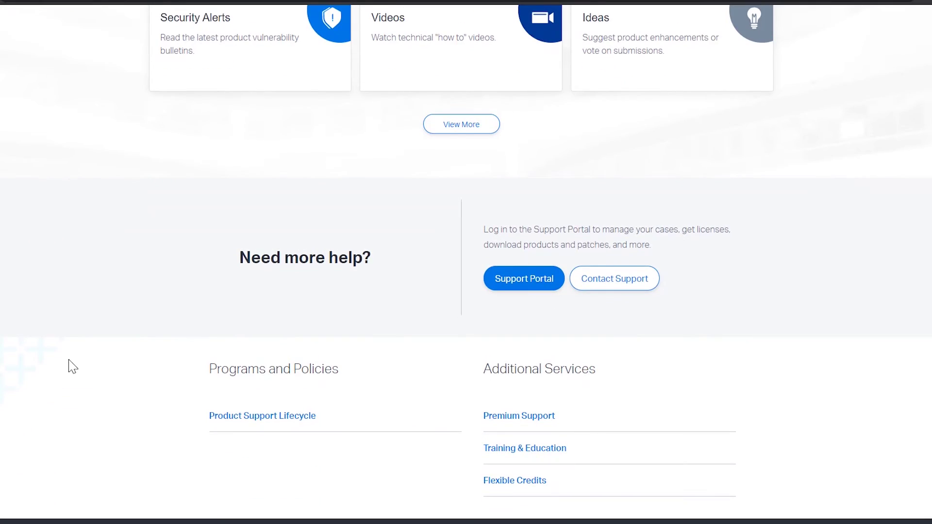
{"action": "scroll", "coordinate": [69, 364], "scroll_direction": "down", "scroll_amount": 1}
{"action": "scroll", "coordinate": [67, 371], "scroll_direction": "down", "scroll_amount": 1}
{"action": "scroll", "coordinate": [66, 373], "scroll_direction": "up", "scroll_amount": 5}
{"action": "scroll", "coordinate": [65, 372], "scroll_direction": "up", "scroll_amount": 5}
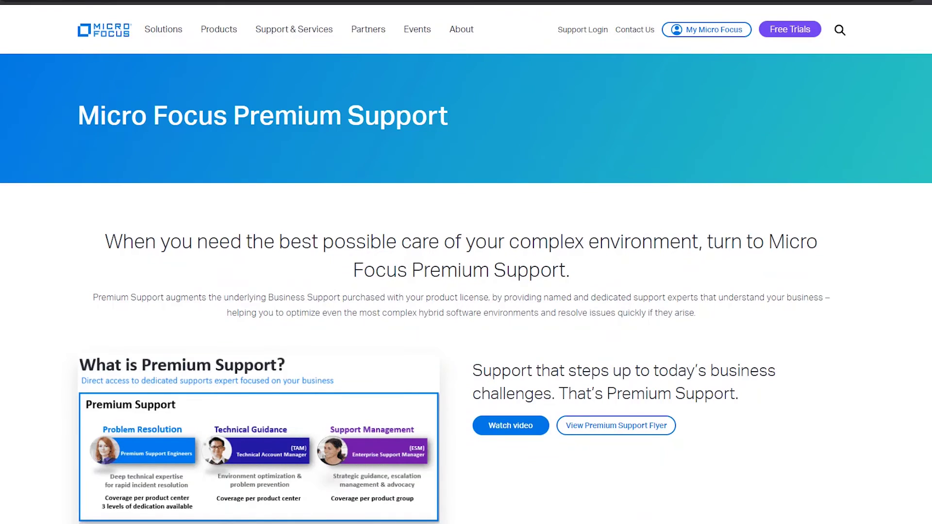
{"action": "scroll", "coordinate": [466, 291], "scroll_direction": "down", "scroll_amount": 3}
{"action": "scroll", "coordinate": [465, 291], "scroll_direction": "down", "scroll_amount": 2}
{"action": "scroll", "coordinate": [466, 291], "scroll_direction": "down", "scroll_amount": 3}
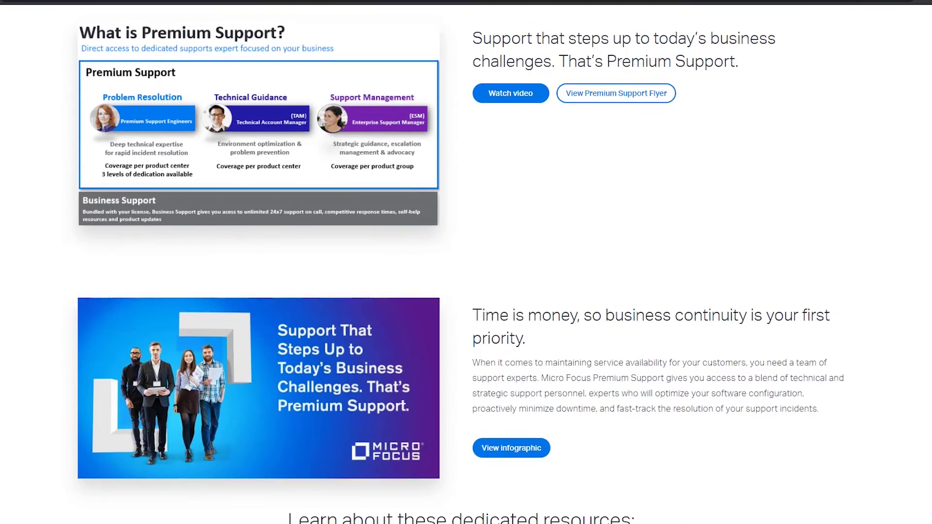
{"action": "scroll", "coordinate": [466, 291], "scroll_direction": "down", "scroll_amount": 2}
{"action": "scroll", "coordinate": [466, 291], "scroll_direction": "down", "scroll_amount": 4}
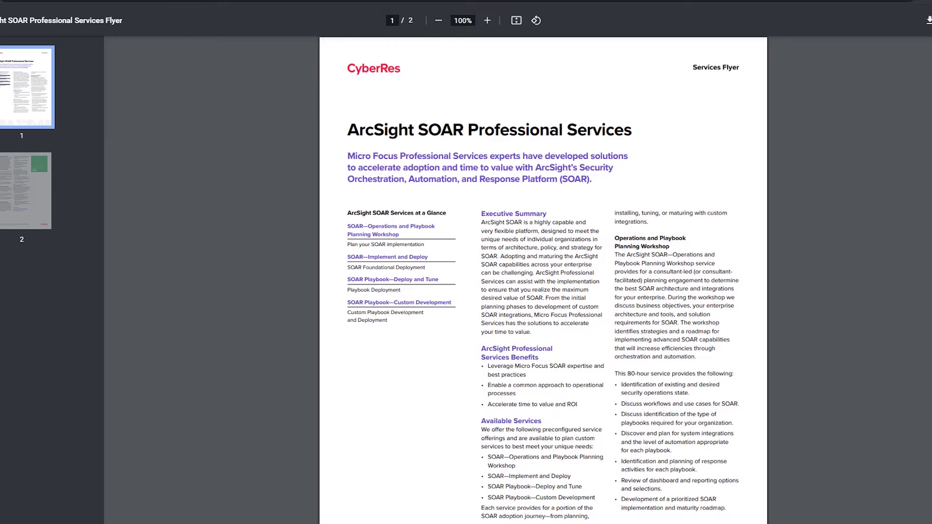
{"action": "scroll", "coordinate": [881, 465], "scroll_direction": "down", "scroll_amount": 5}
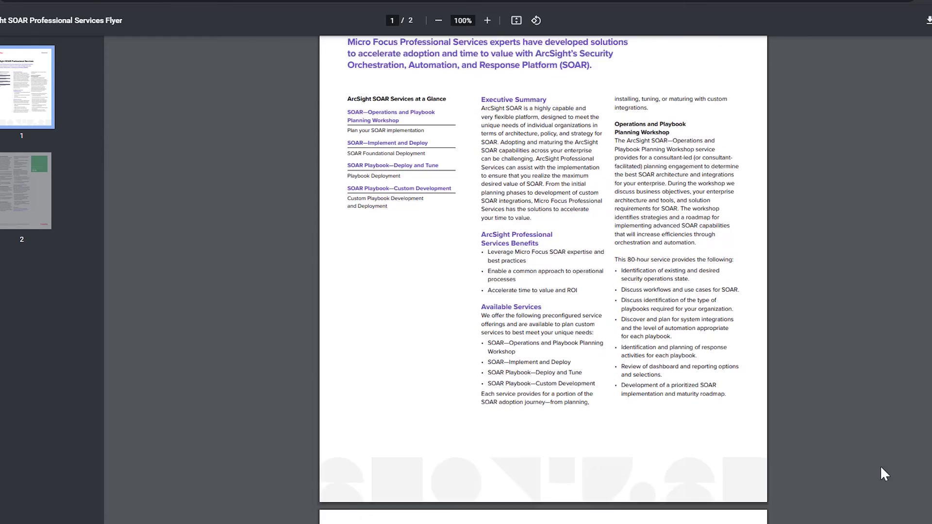
{"action": "scroll", "coordinate": [894, 473], "scroll_direction": "down", "scroll_amount": 5}
{"action": "scroll", "coordinate": [893, 472], "scroll_direction": "down", "scroll_amount": 5}
{"action": "scroll", "coordinate": [893, 473], "scroll_direction": "down", "scroll_amount": 4}
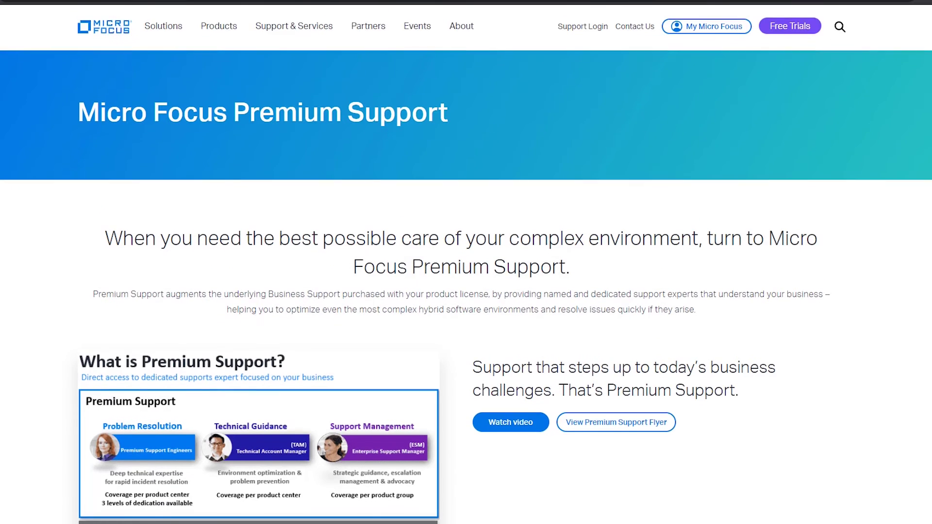
{"action": "scroll", "coordinate": [466, 292], "scroll_direction": "down", "scroll_amount": 3}
{"action": "scroll", "coordinate": [466, 291], "scroll_direction": "down", "scroll_amount": 2}
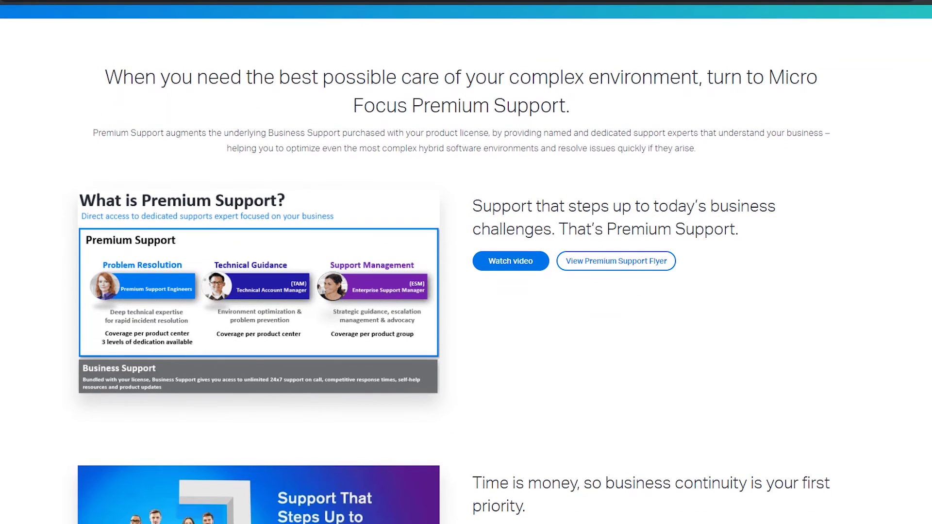
{"action": "scroll", "coordinate": [465, 291], "scroll_direction": "down", "scroll_amount": 3}
{"action": "scroll", "coordinate": [466, 291], "scroll_direction": "down", "scroll_amount": 3}
{"action": "scroll", "coordinate": [466, 291], "scroll_direction": "down", "scroll_amount": 3}
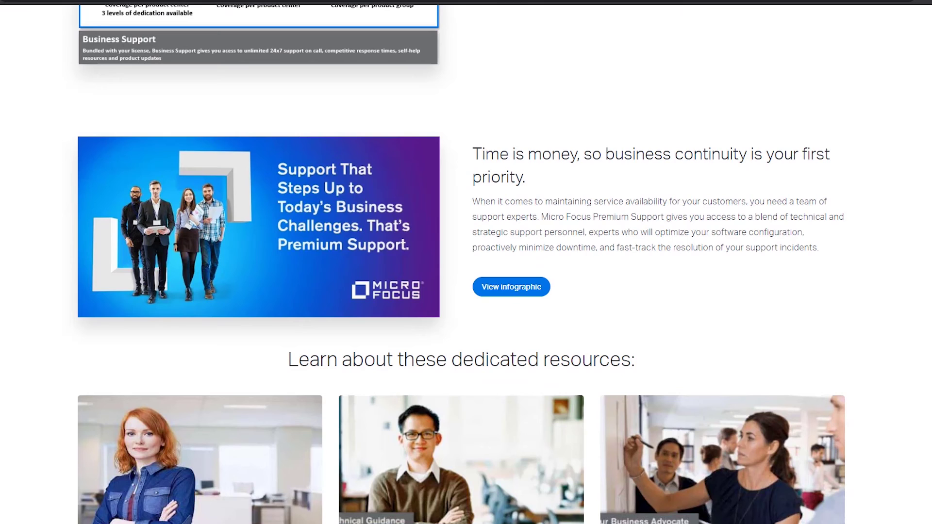
{"action": "scroll", "coordinate": [466, 291], "scroll_direction": "down", "scroll_amount": 3}
{"action": "scroll", "coordinate": [466, 291], "scroll_direction": "down", "scroll_amount": 2}
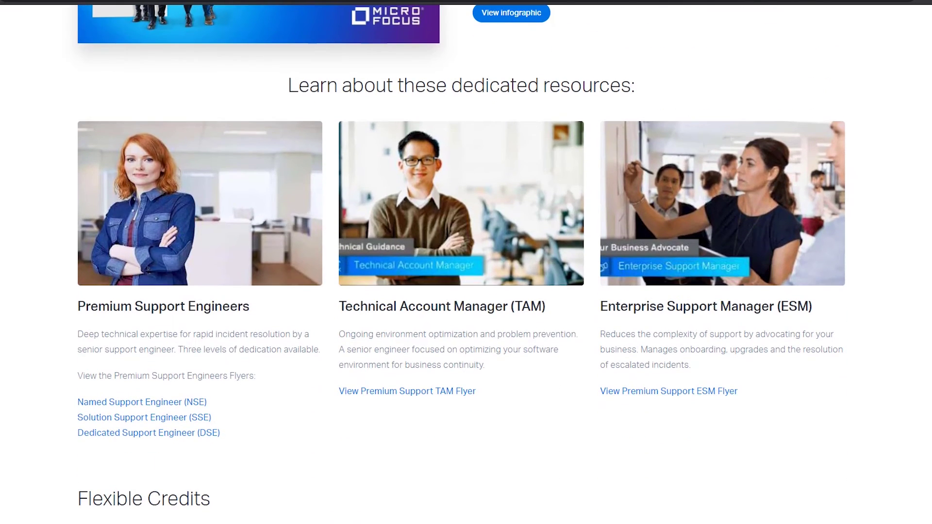
{"action": "scroll", "coordinate": [466, 291], "scroll_direction": "down", "scroll_amount": 3}
{"action": "scroll", "coordinate": [465, 292], "scroll_direction": "down", "scroll_amount": 2}
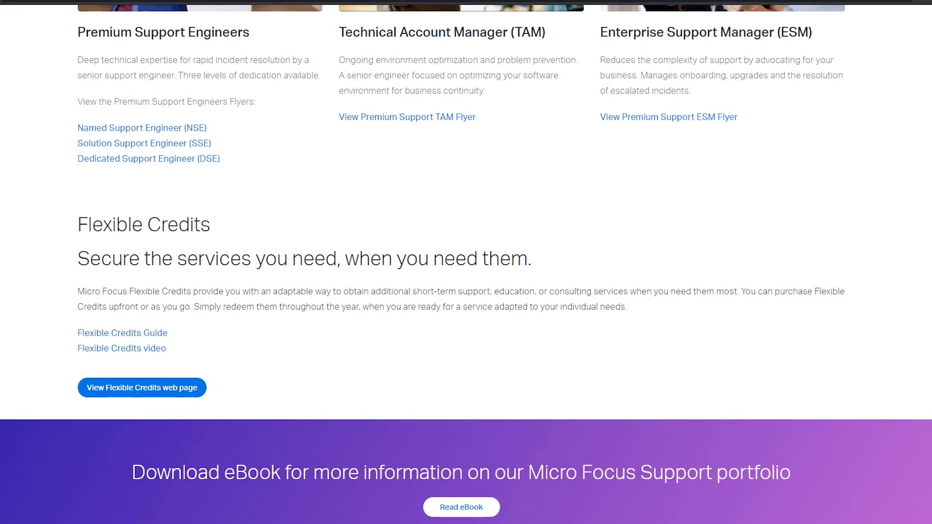